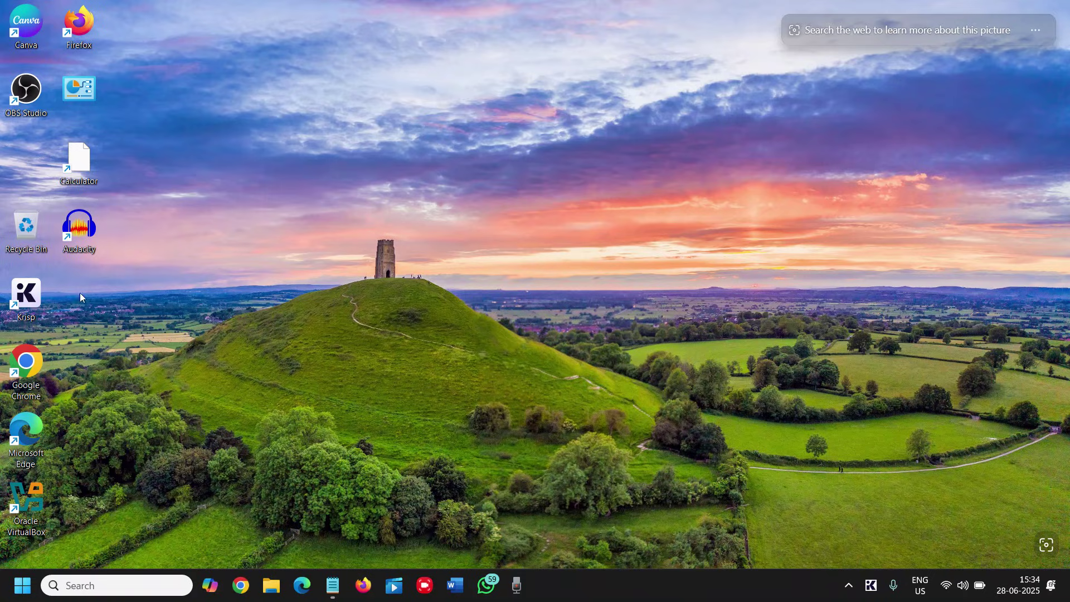
- Launch Settings from the Start button's quick menu and go to System
right_click(21, 592)
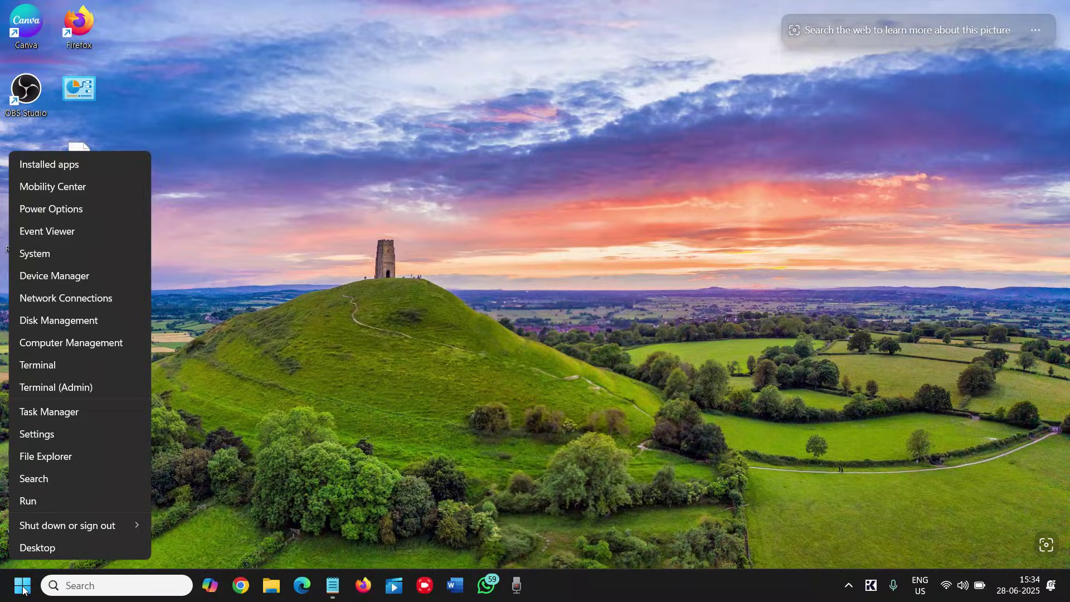
click(35, 254)
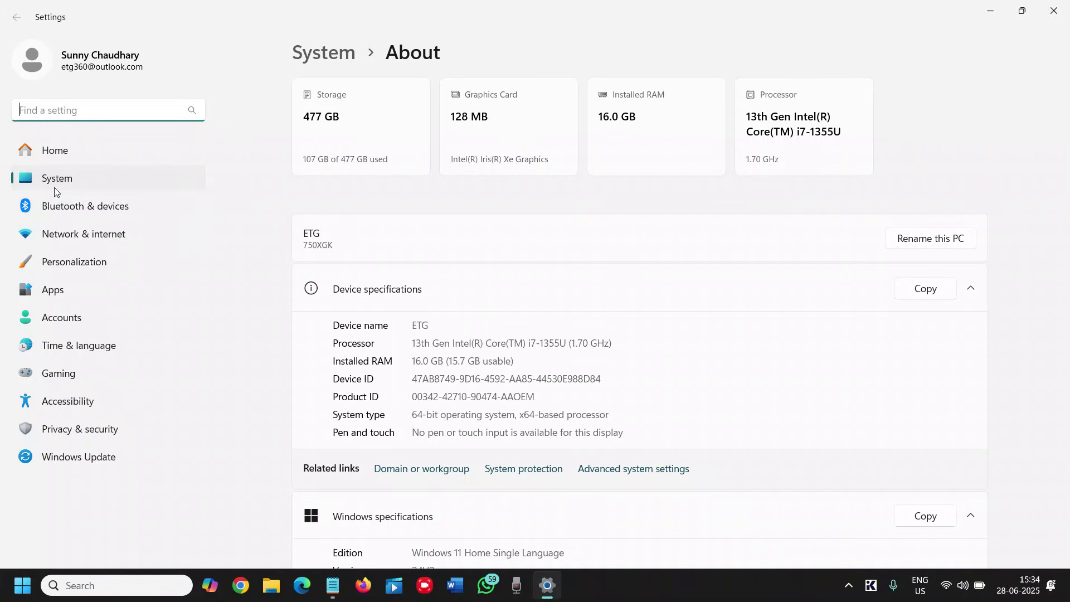
click(54, 186)
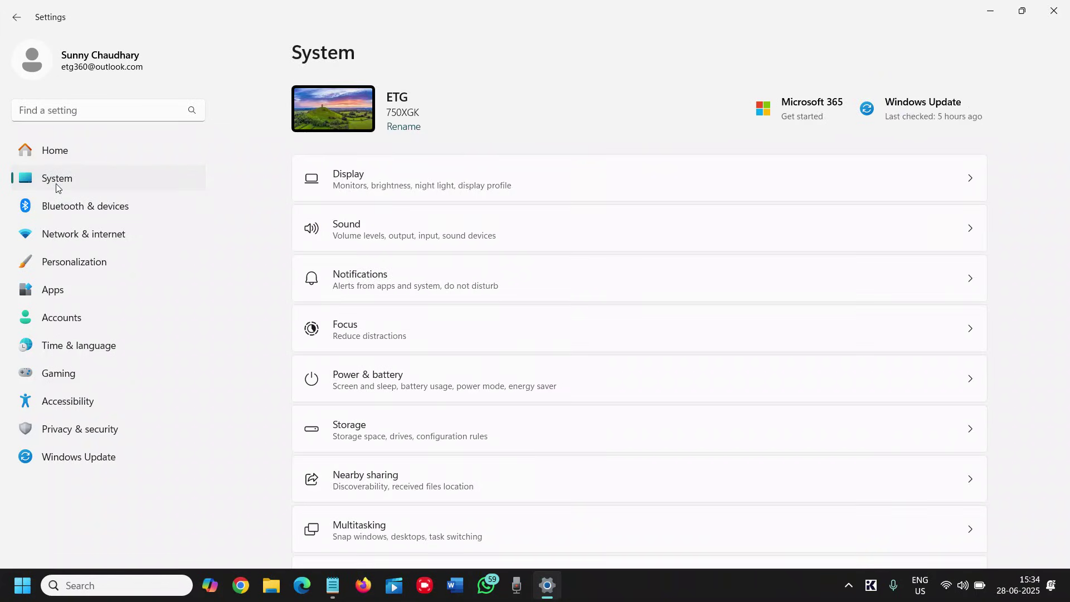
- In Display settings, lower the screen brightness slider to about 23
click(373, 193)
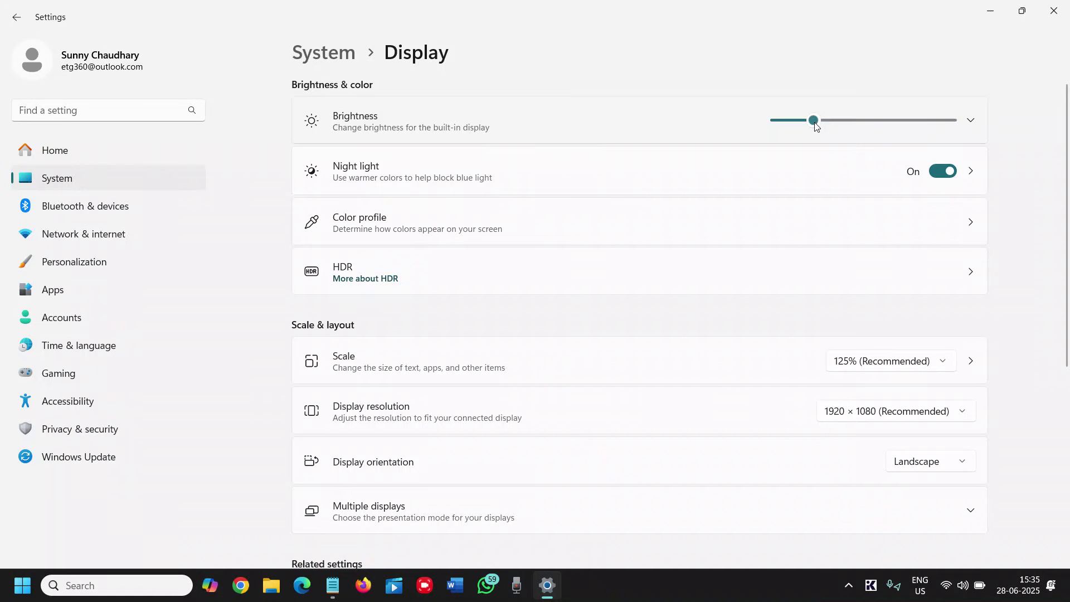
mouse_move(820, 126)
mouse_down()
mouse_move(854, 122)
mouse_move(814, 124)
mouse_up()
drag(831, 120, 810, 124)
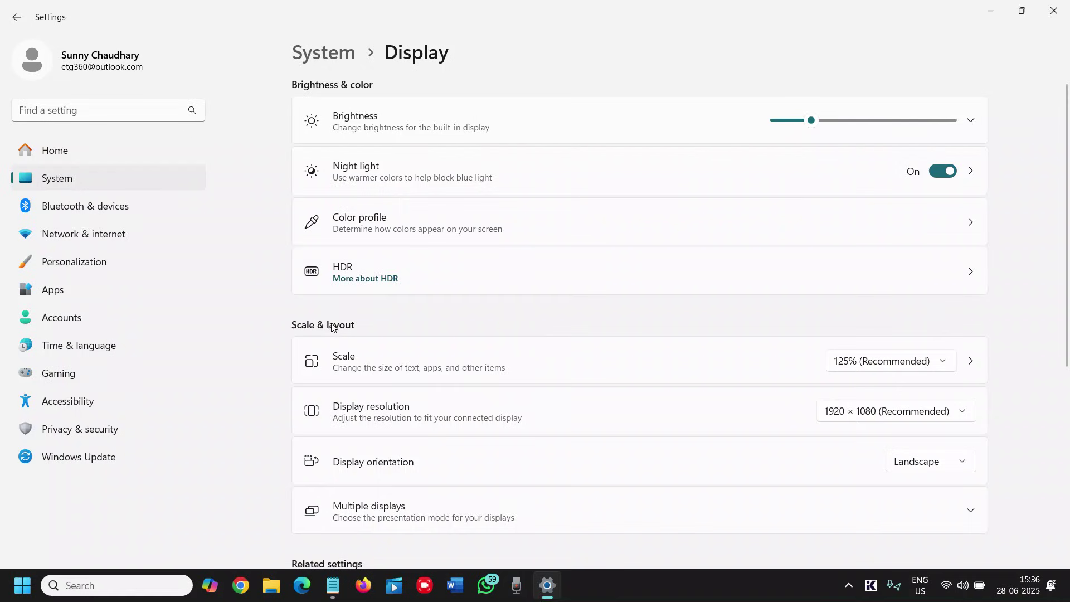
- Go to Power & battery and expand Power Mode and the screen, sleep and hibernate timeouts
click(84, 179)
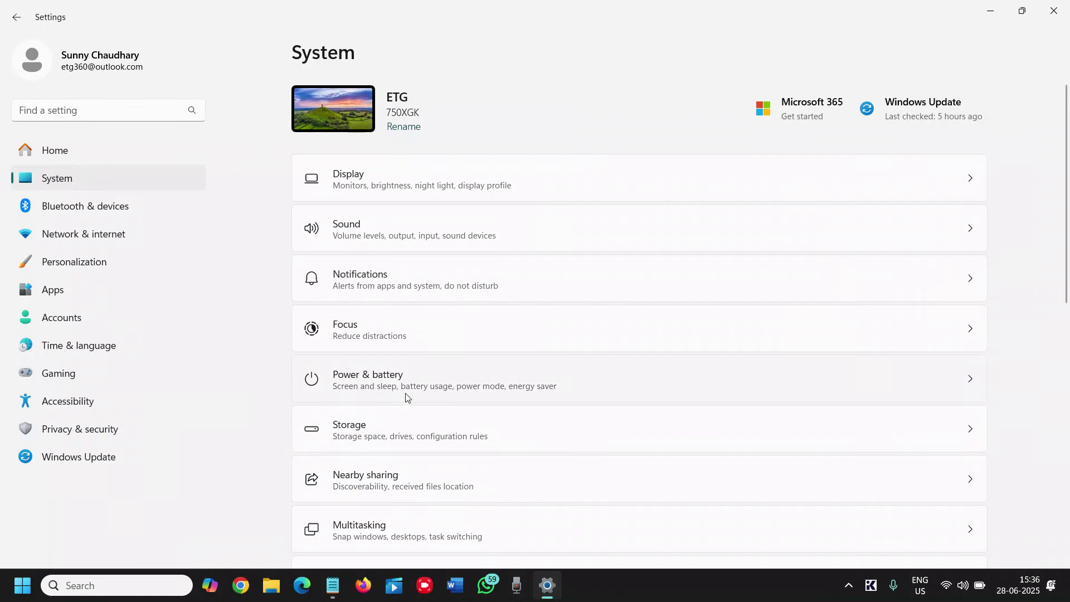
click(439, 381)
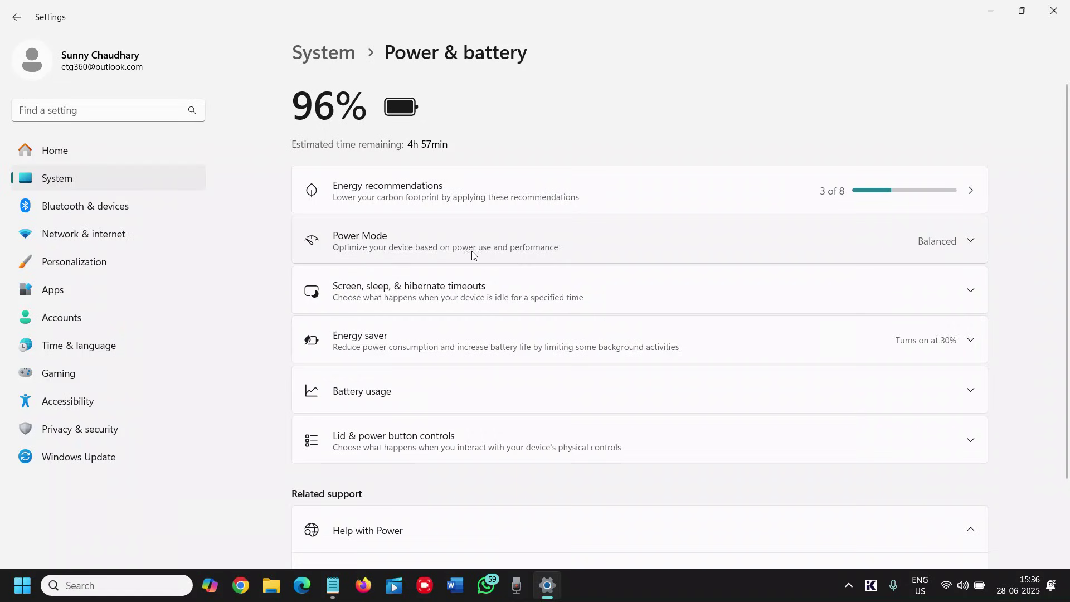
click(945, 246)
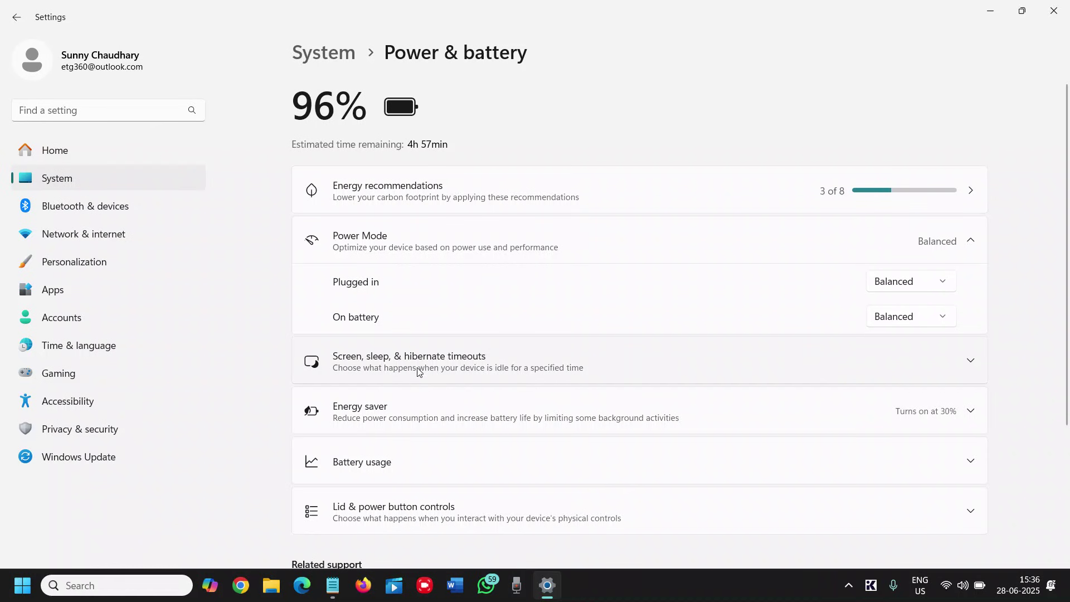
click(953, 366)
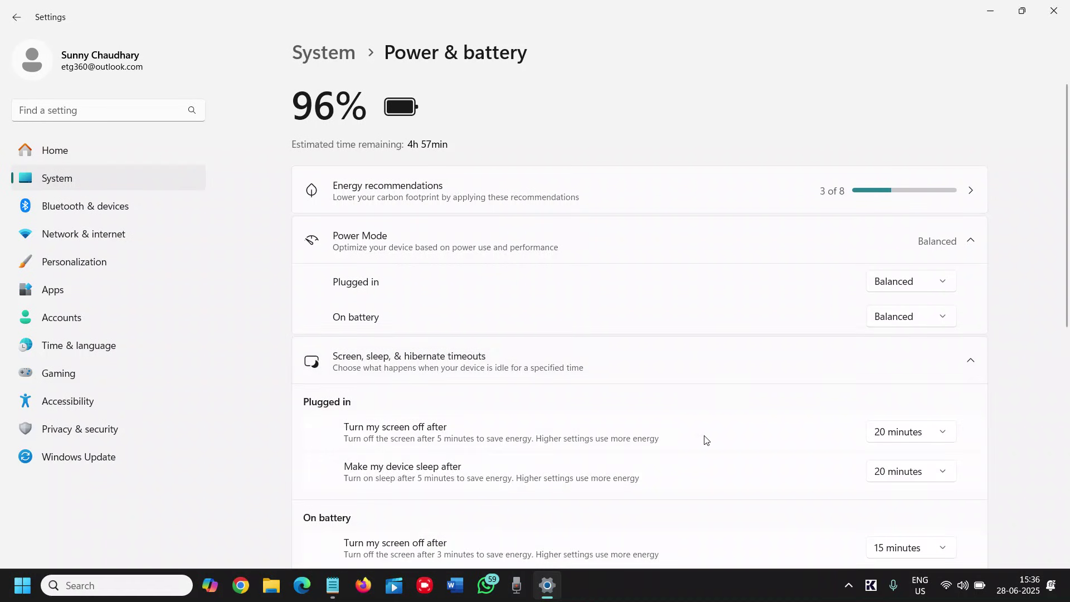
scroll(719, 435, down, 1)
- Set plugged-in screen-off and sleep to 15 minutes, keeping on-battery screen-off at 15 minutes
click(906, 364)
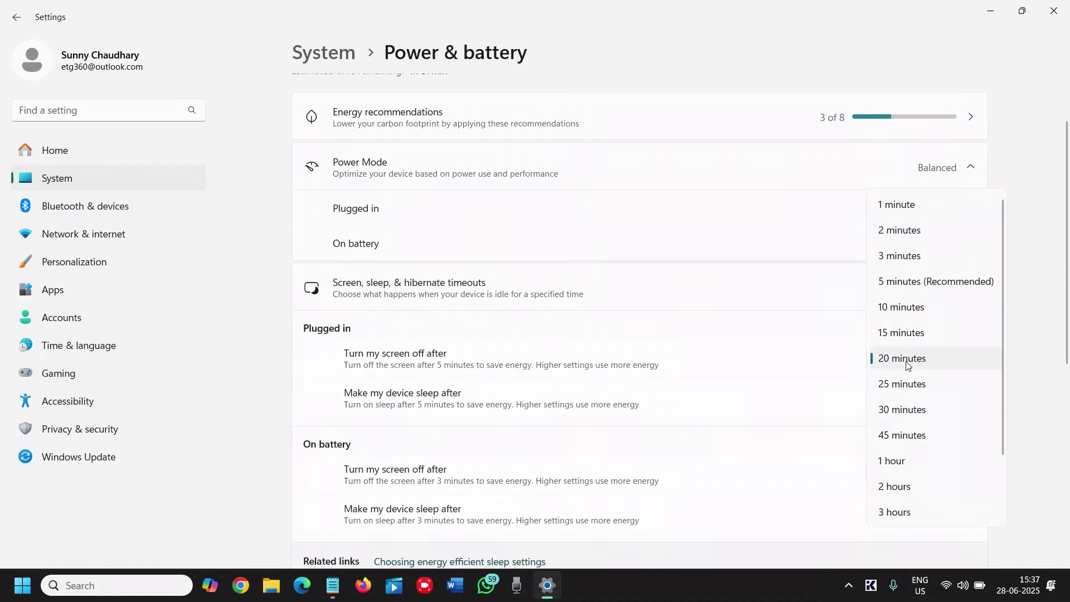
click(903, 333)
click(906, 398)
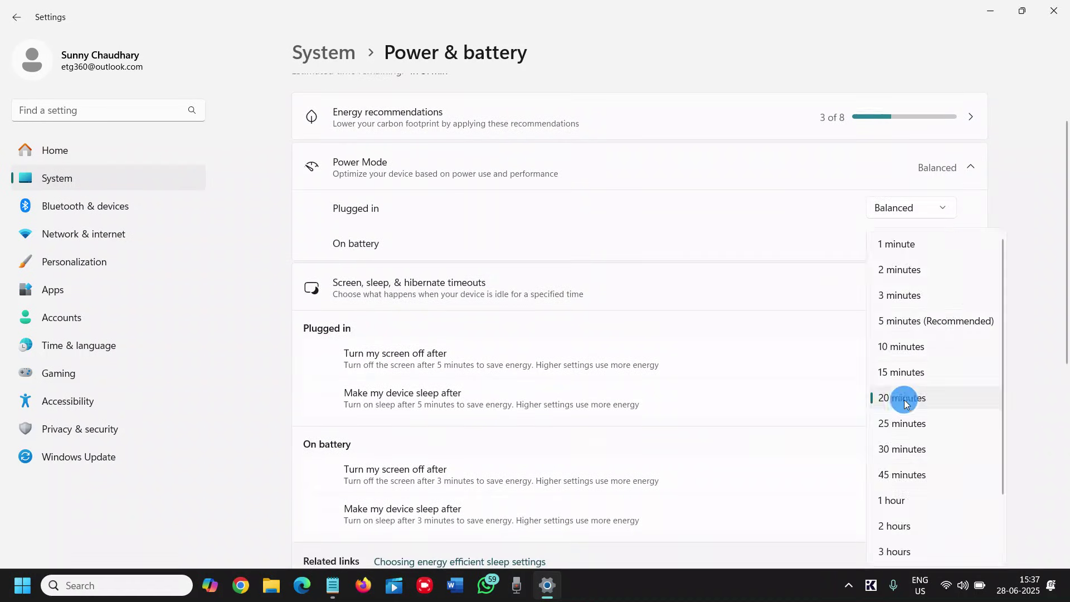
click(901, 372)
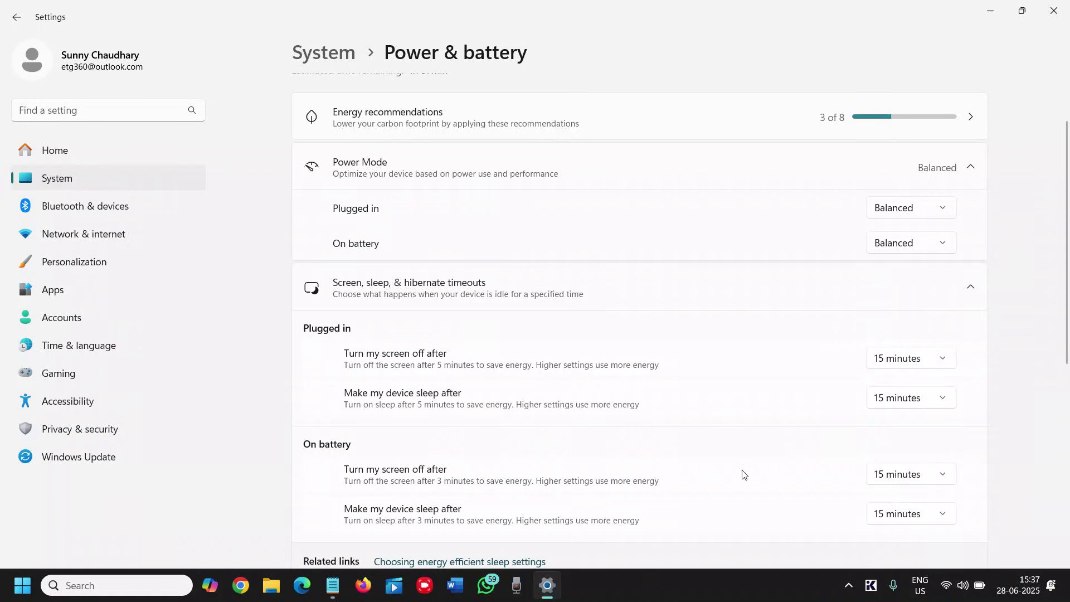
click(897, 474)
click(908, 374)
scroll(660, 476, down, 1)
scroll(661, 477, down, 1)
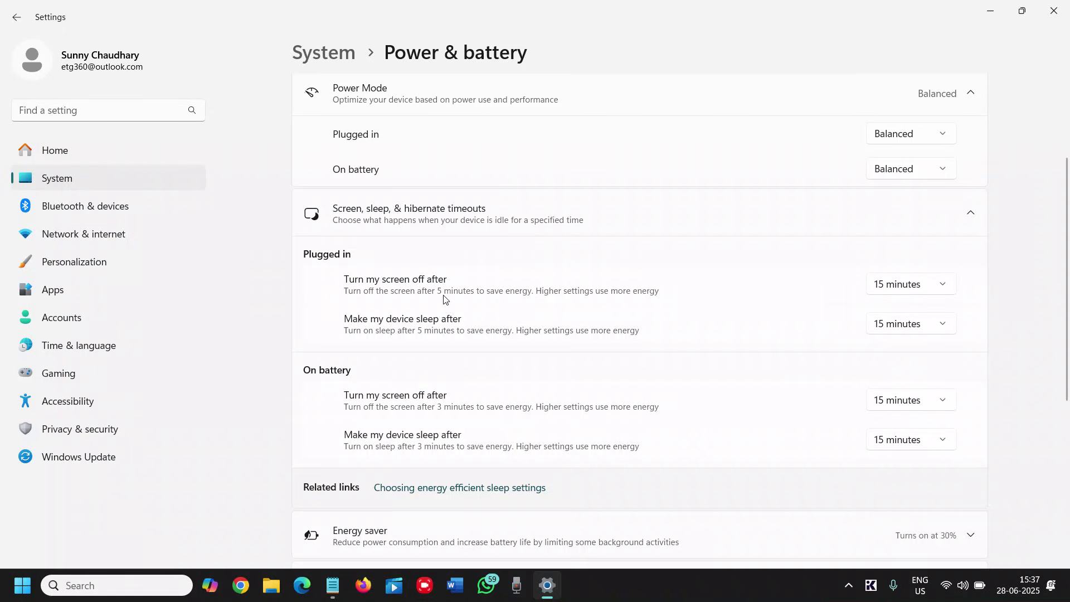
- Change screen-off and sleep to 5 minutes plugged in and 3 minutes on battery
click(892, 289)
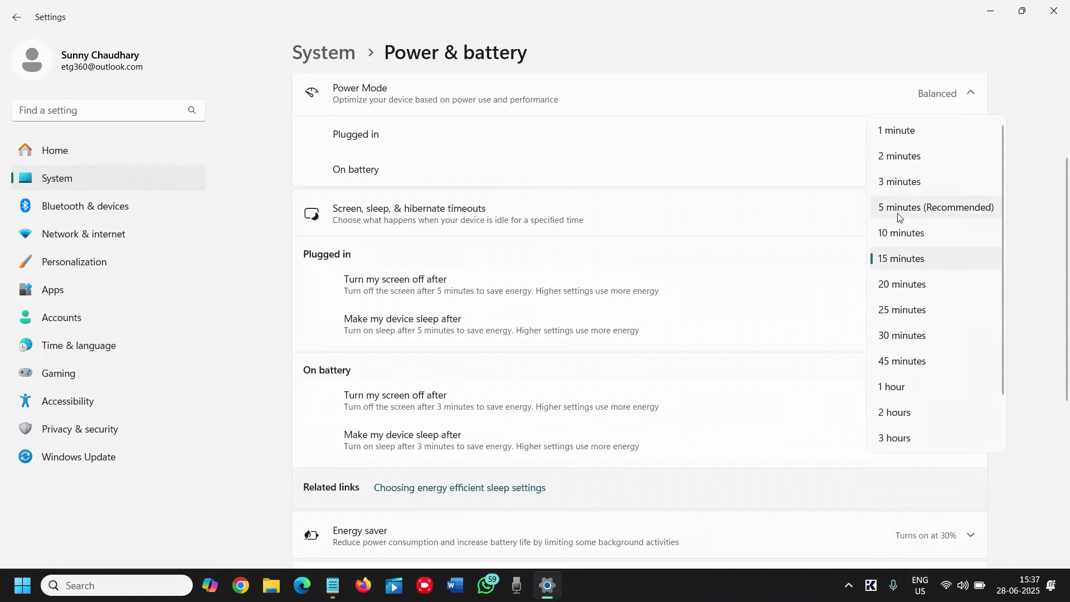
click(898, 216)
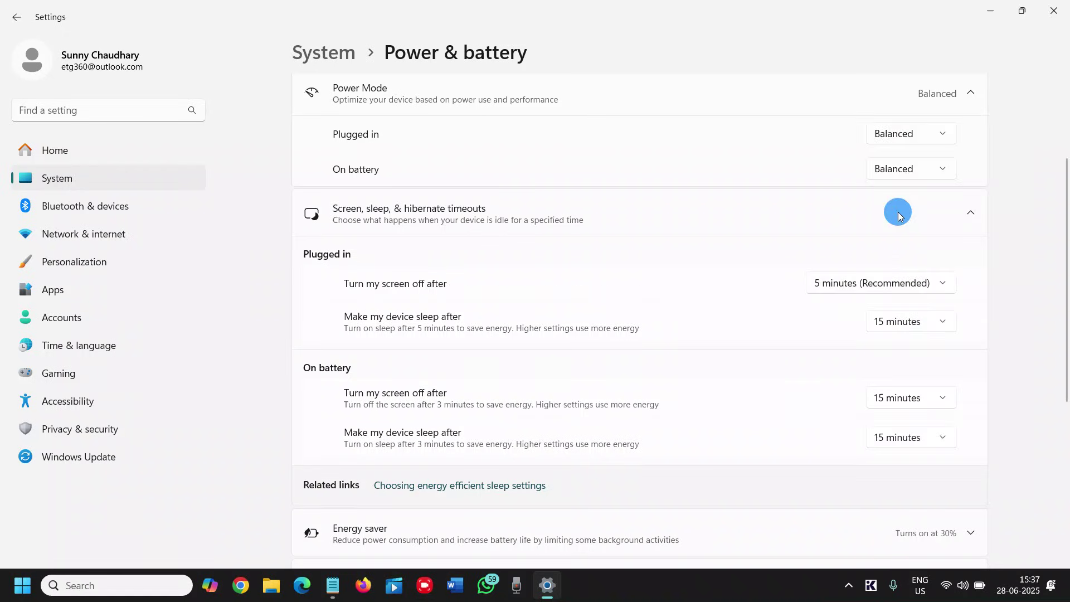
click(909, 324)
click(910, 248)
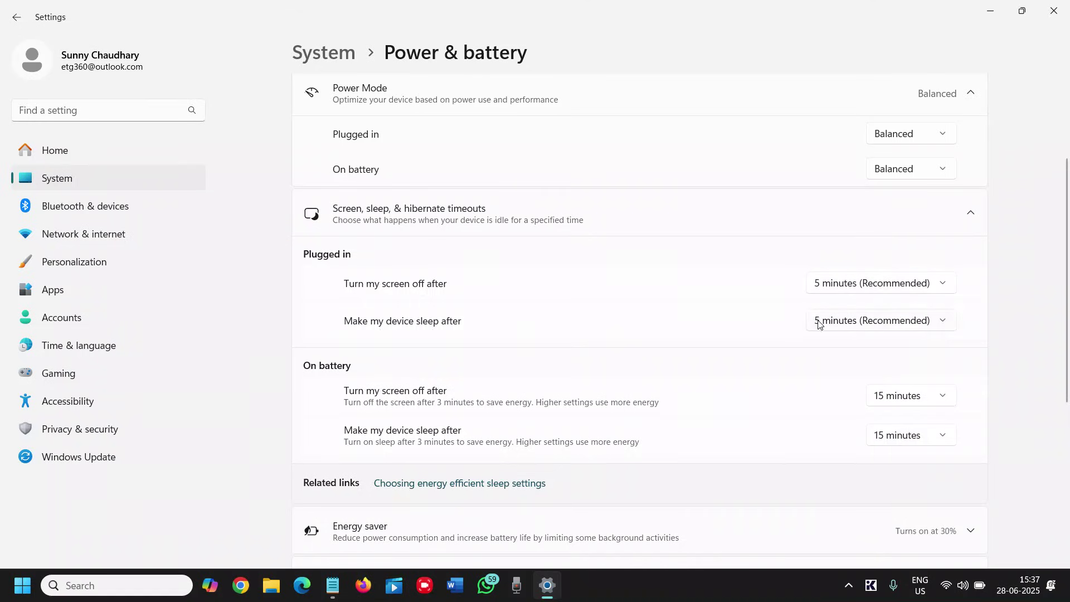
click(921, 396)
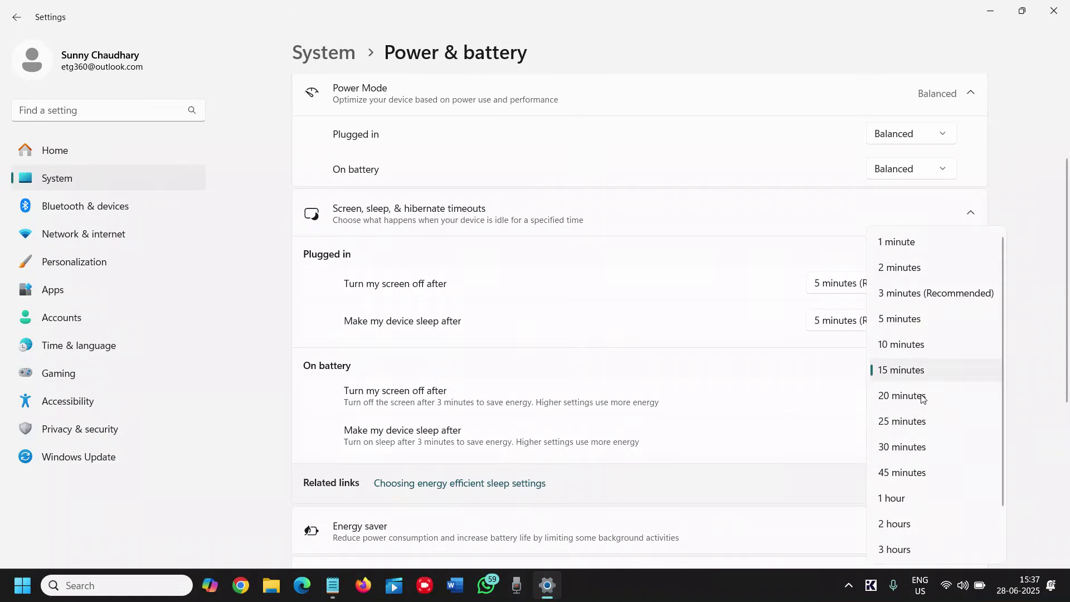
click(927, 294)
click(911, 426)
click(919, 291)
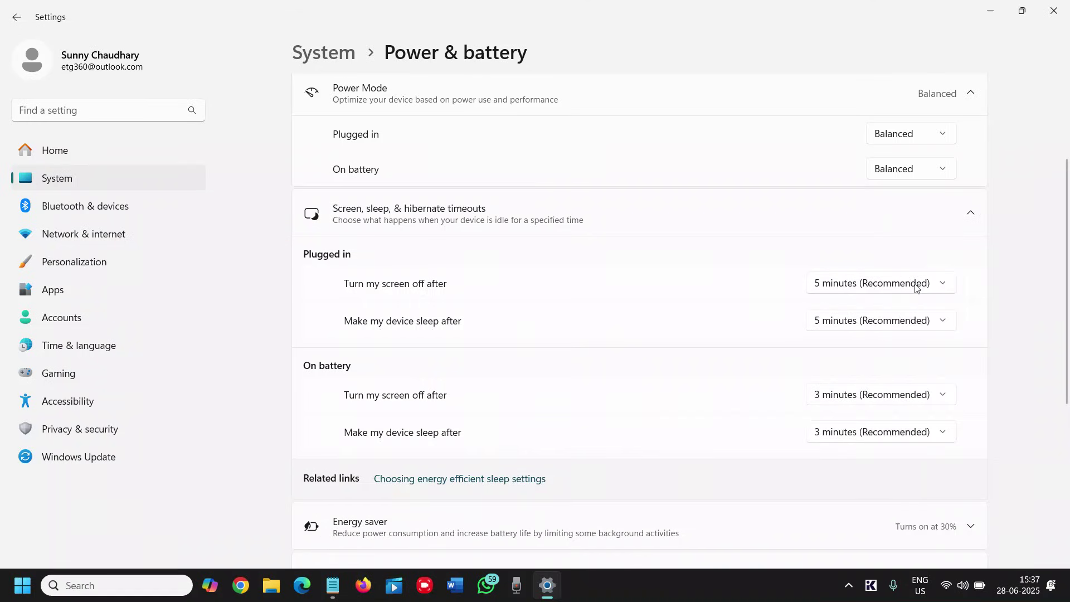
scroll(548, 418, down, 3)
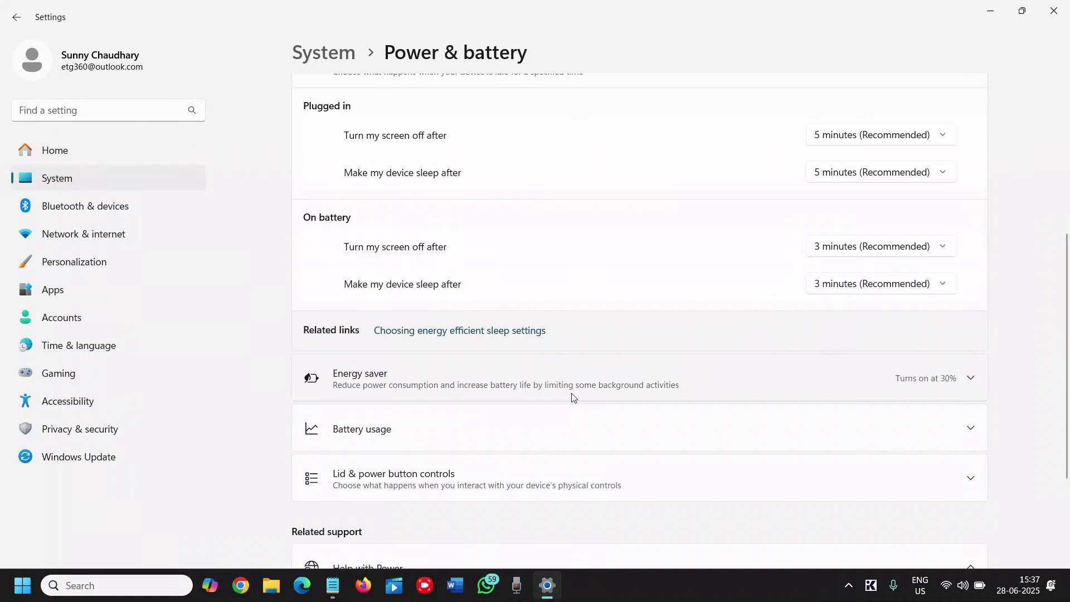
- Expand Energy saver, showing auto-on at 30% battery and lower brightness on
click(968, 383)
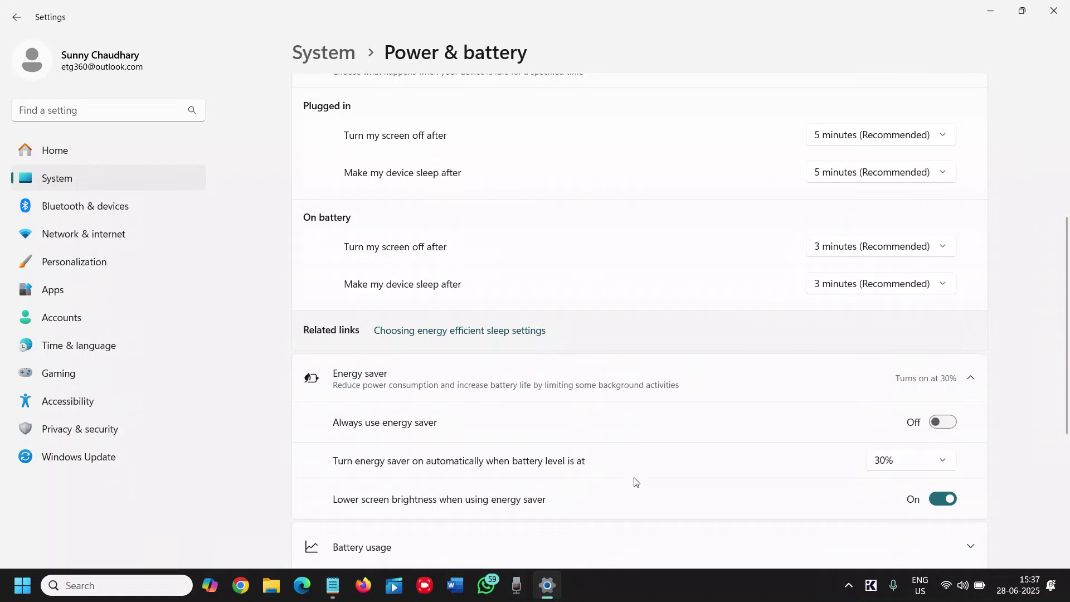
scroll(621, 410, down, 2)
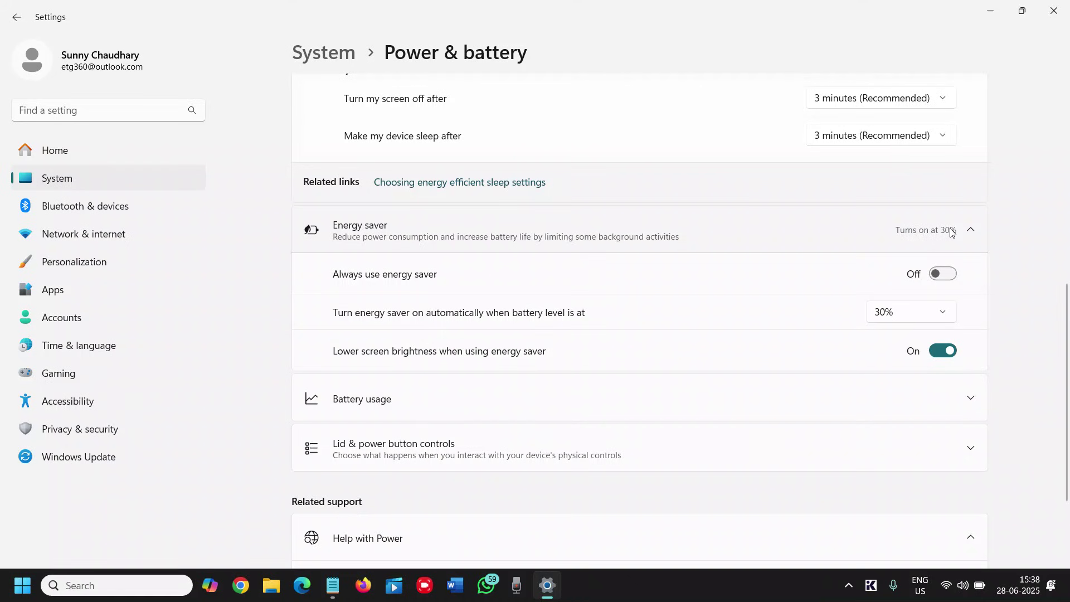
- Close Settings and bring up the Start button's quick menu of system tools
click(1061, 11)
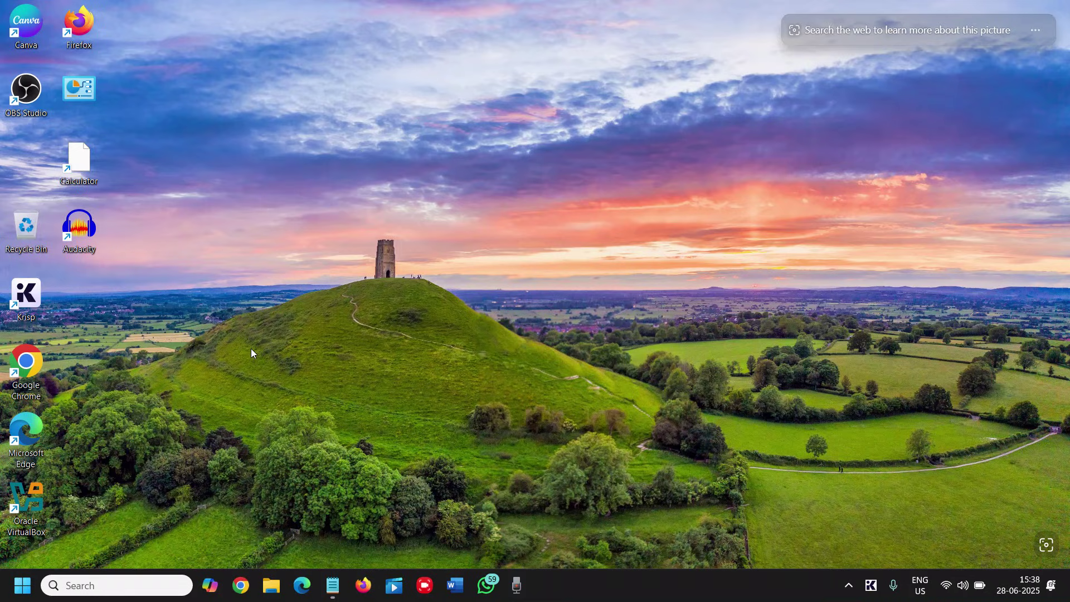
right_click(22, 588)
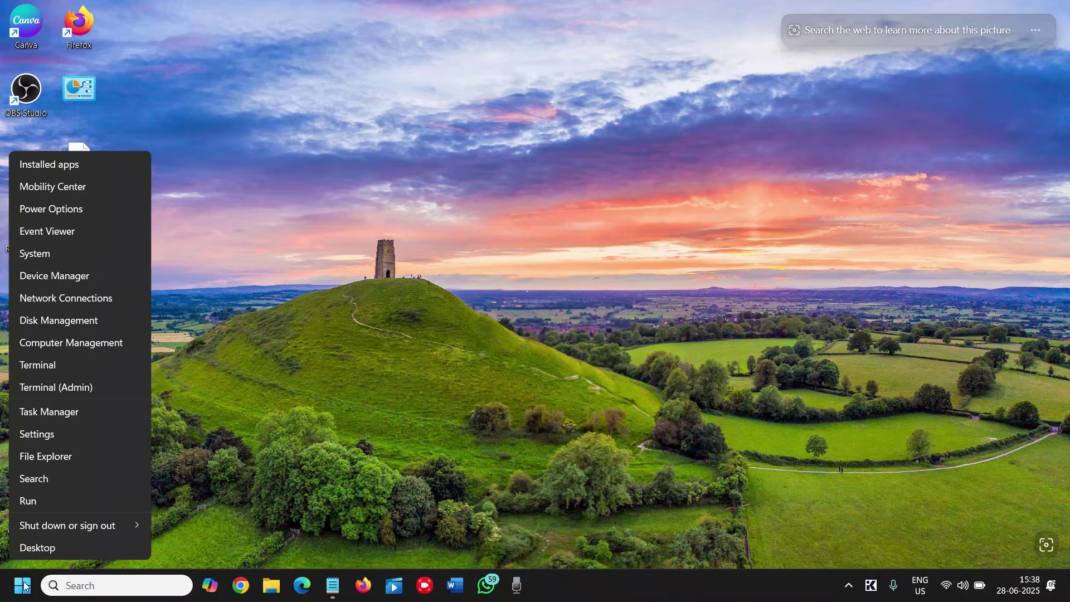
- Launch Task Manager maximized, view memory Performance, then show the Startup apps list
click(52, 412)
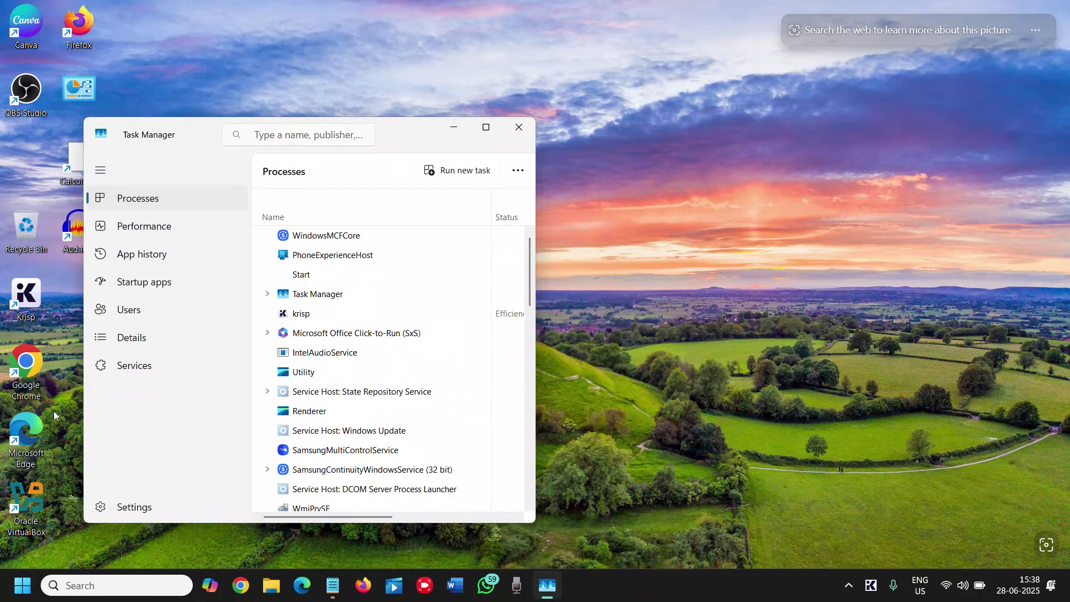
click(485, 129)
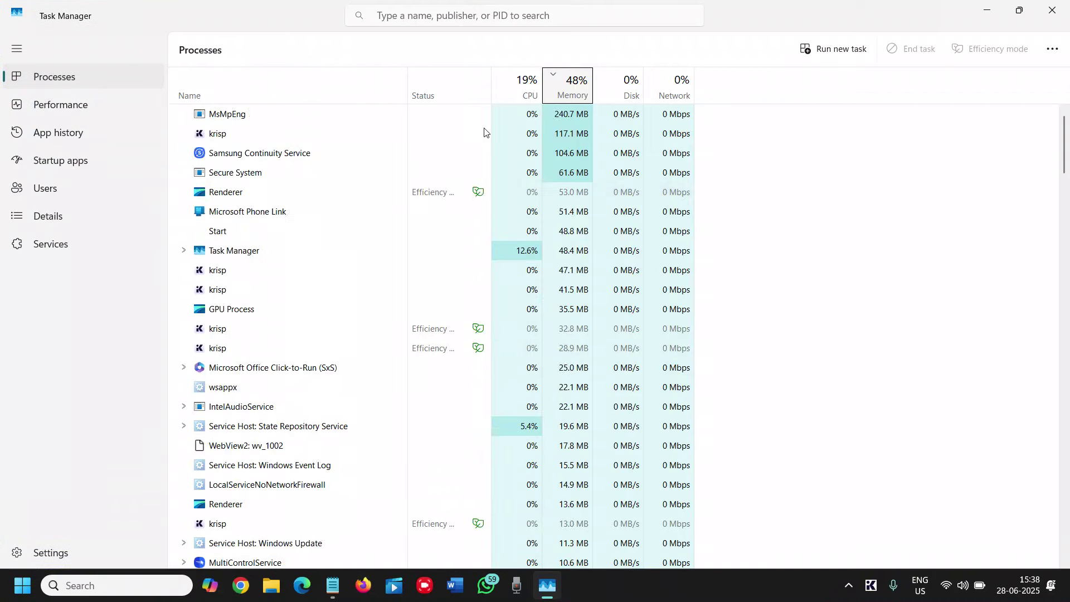
click(77, 107)
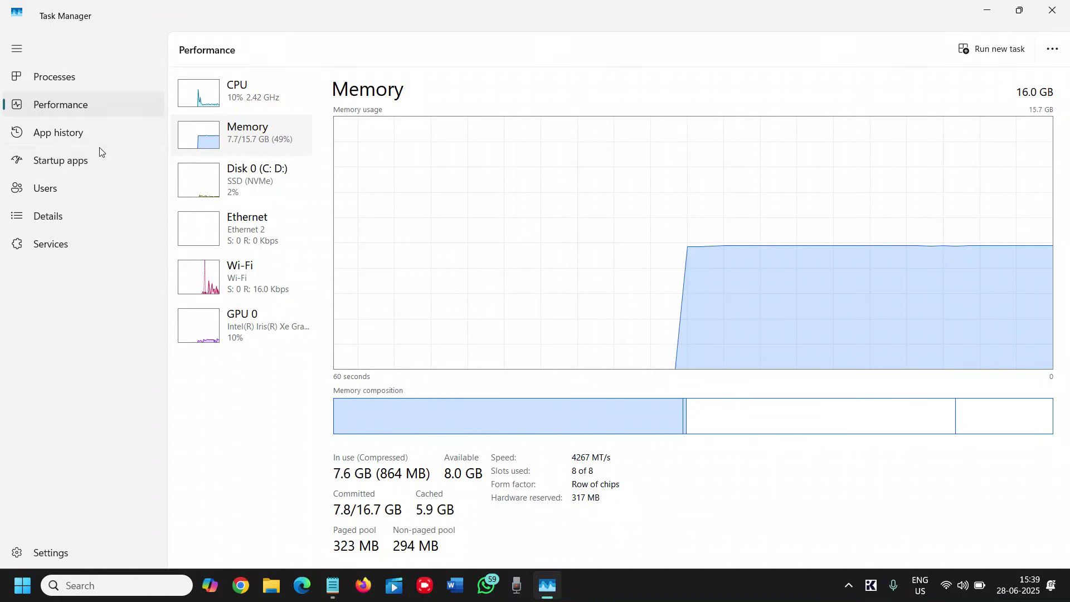
click(76, 160)
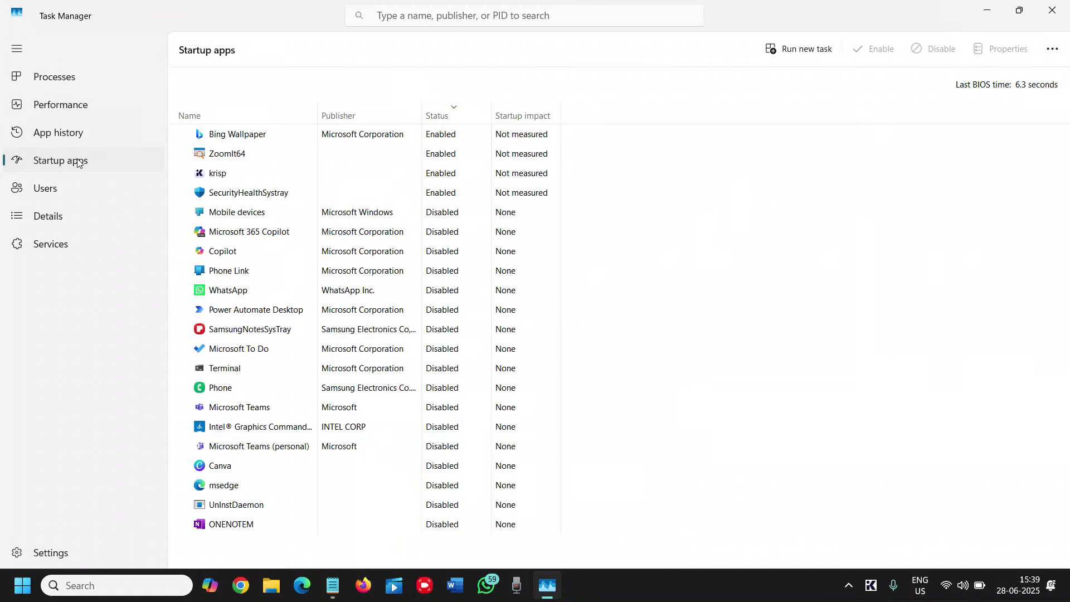
click(437, 117)
click(438, 116)
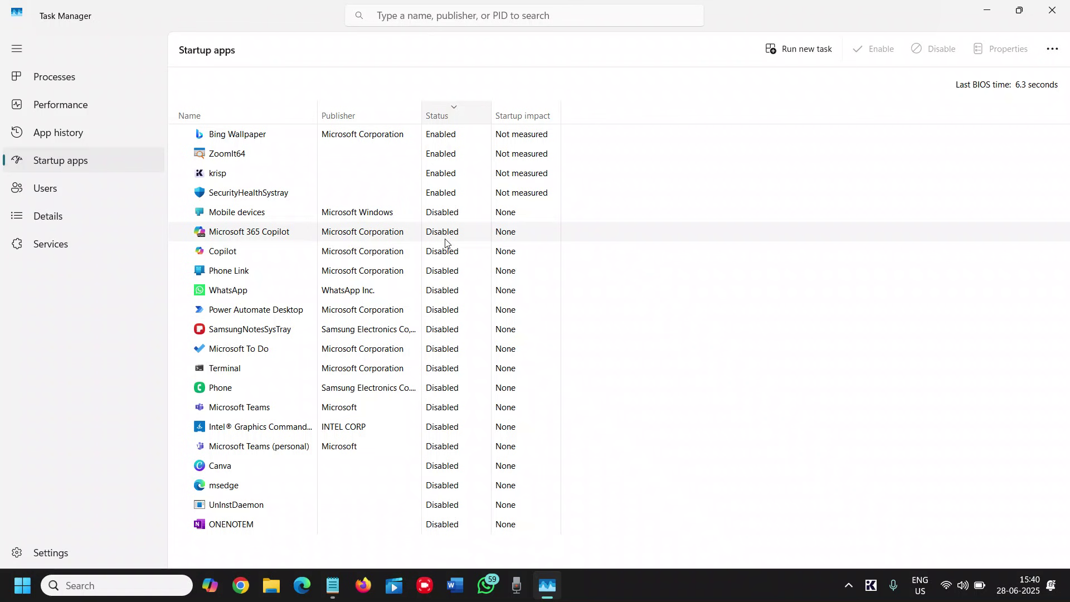
- Close Task Manager and launch Command Prompt as administrator from Windows Search
click(1053, 10)
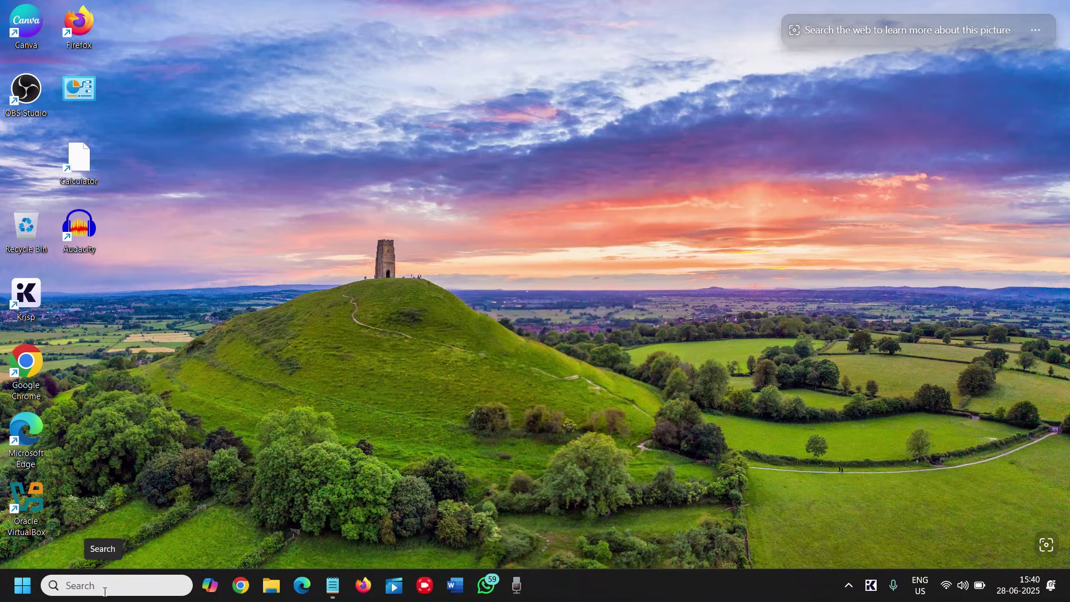
click(105, 586)
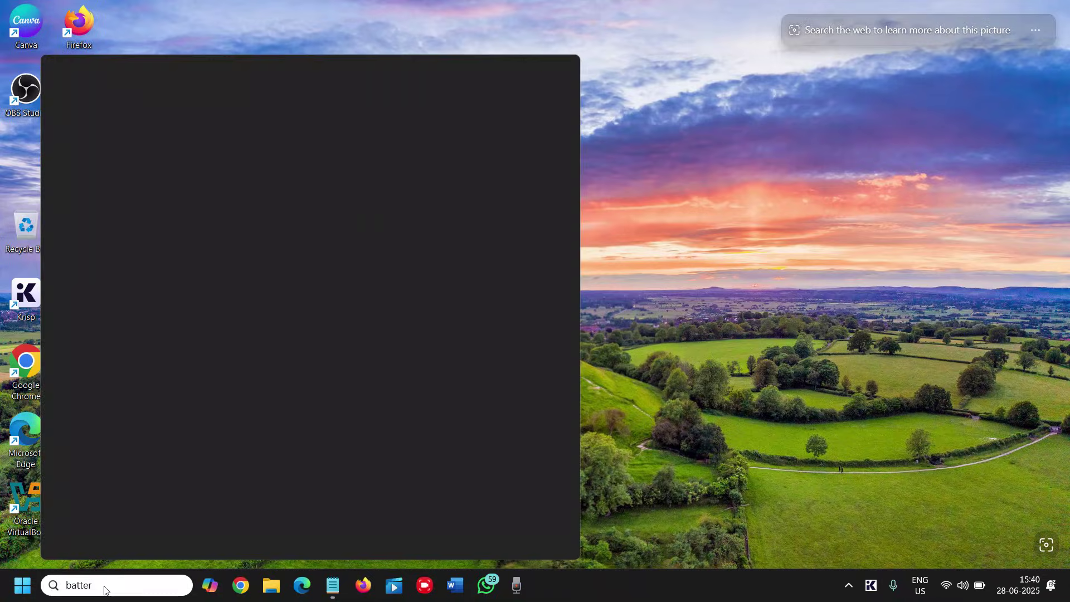
text(cmd)
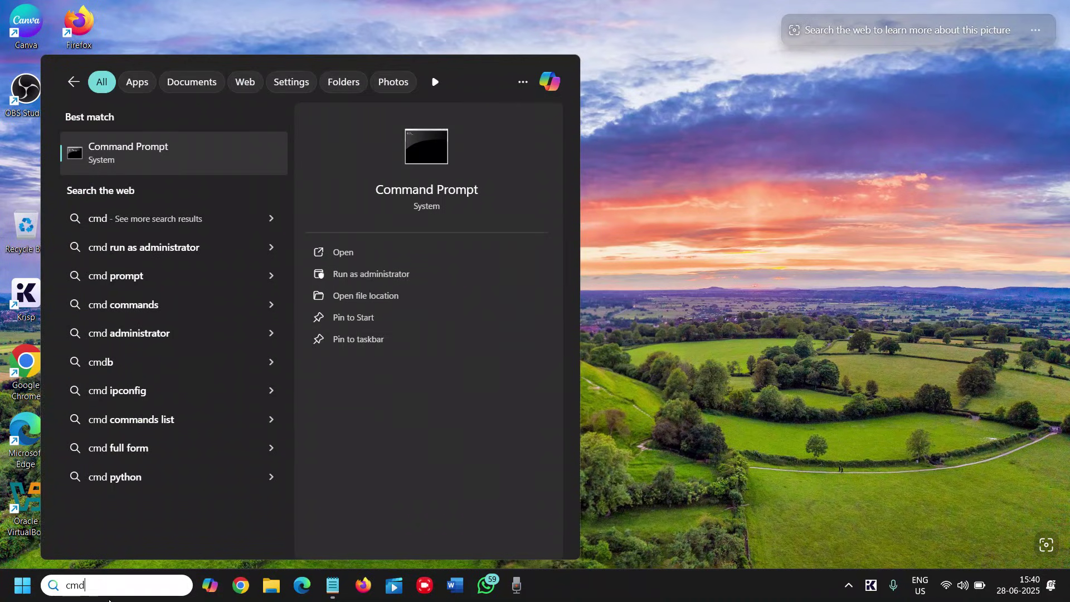
click(353, 277)
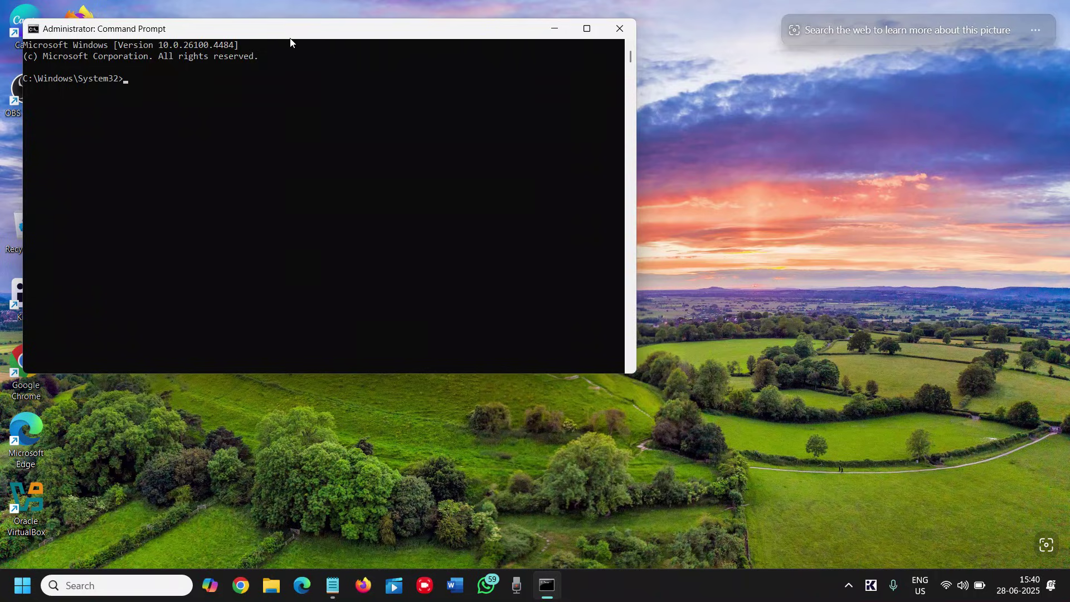
- Switch to the Notepad notes and select the DISM RestoreHealth command line
drag(292, 41, 492, 116)
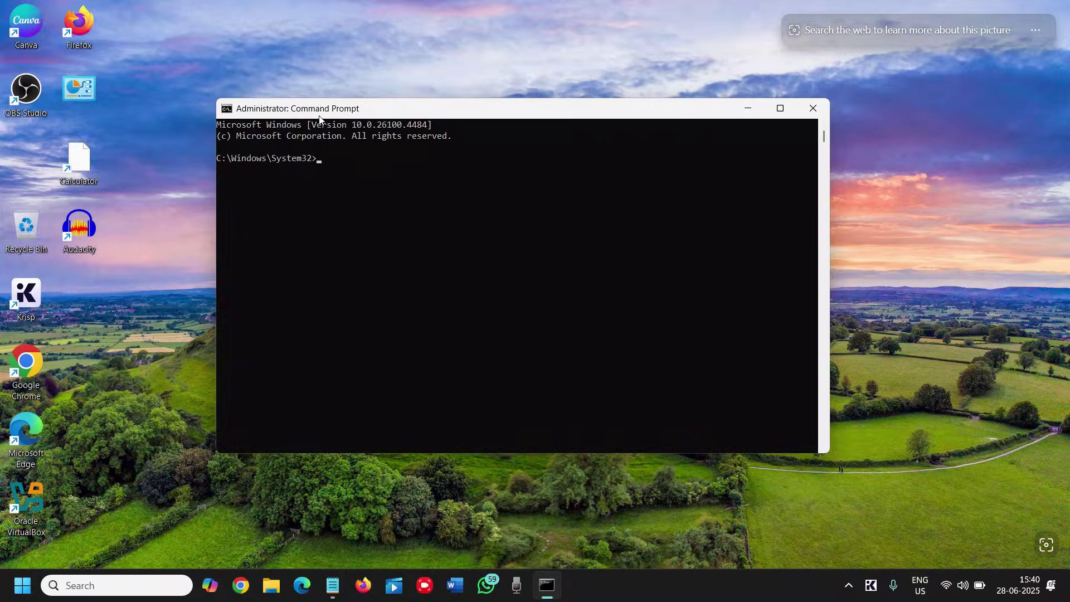
key(alt+Tab)
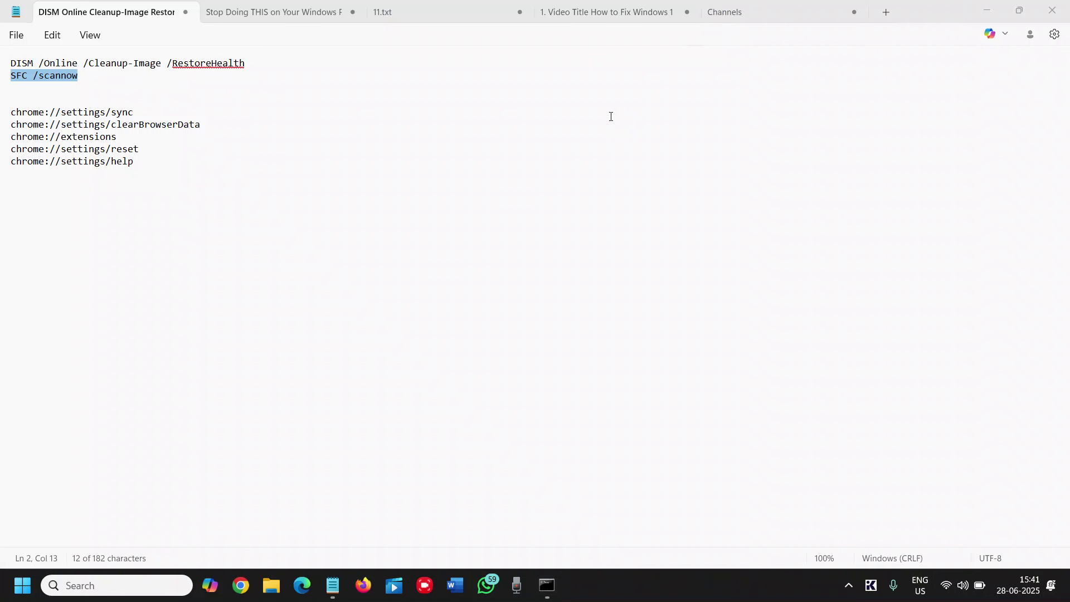
click(145, 88)
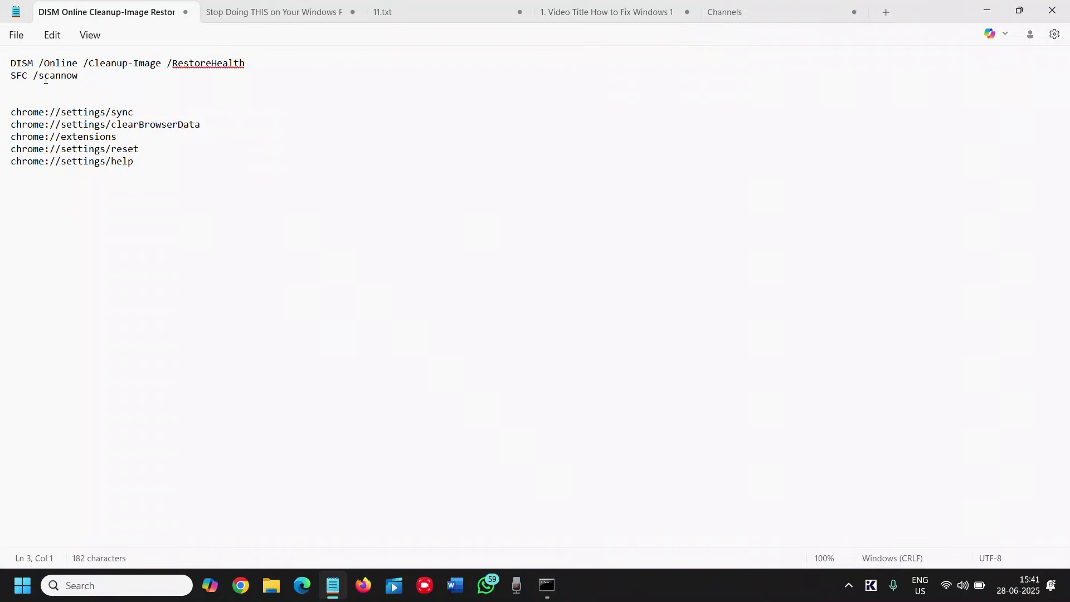
drag(8, 112, 63, 143)
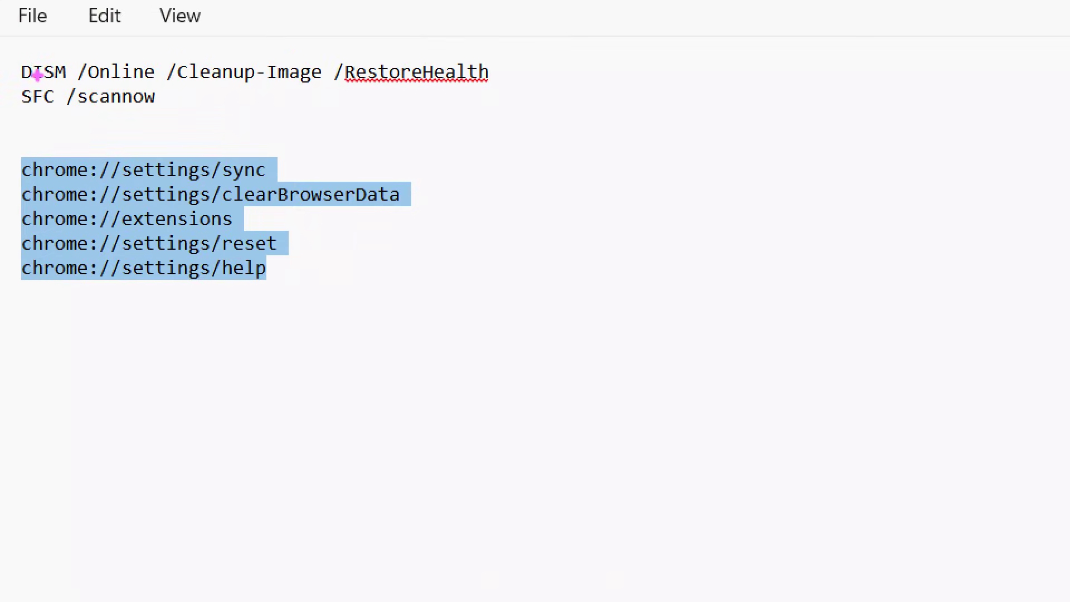
key(alt)
drag(244, 63, 11, 64)
key(ctrl+c)
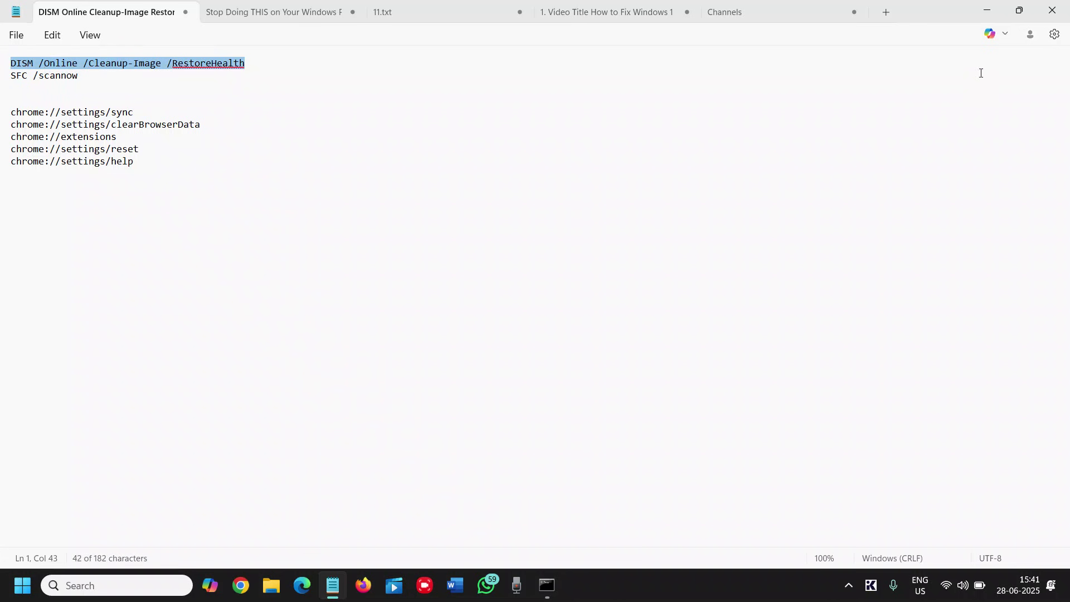
- Hide Notepad and paste the DISM command at the administrator prompt
click(986, 10)
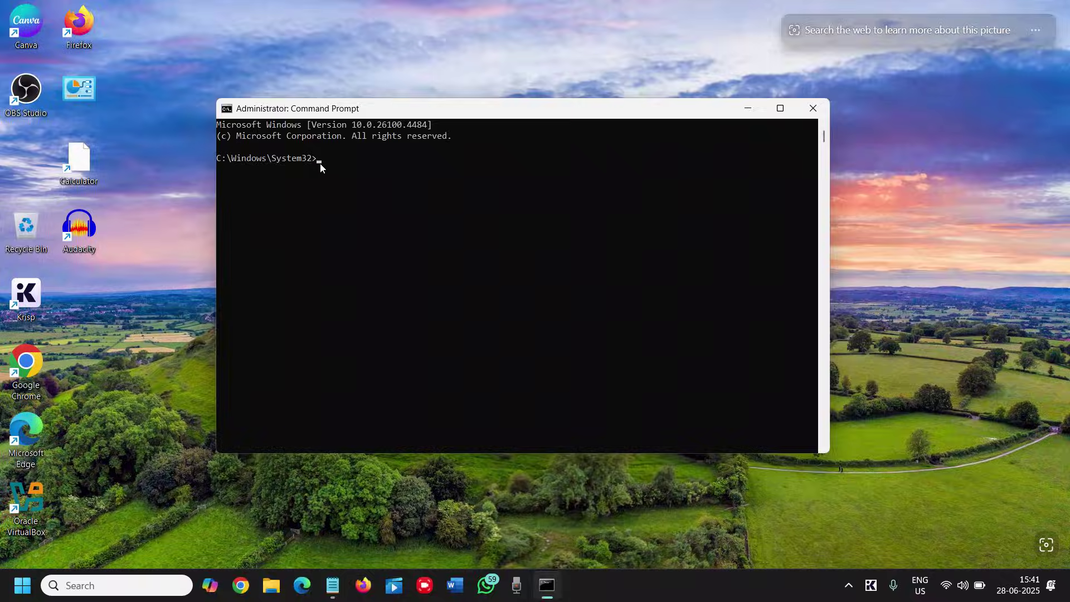
key(ctrl+v)
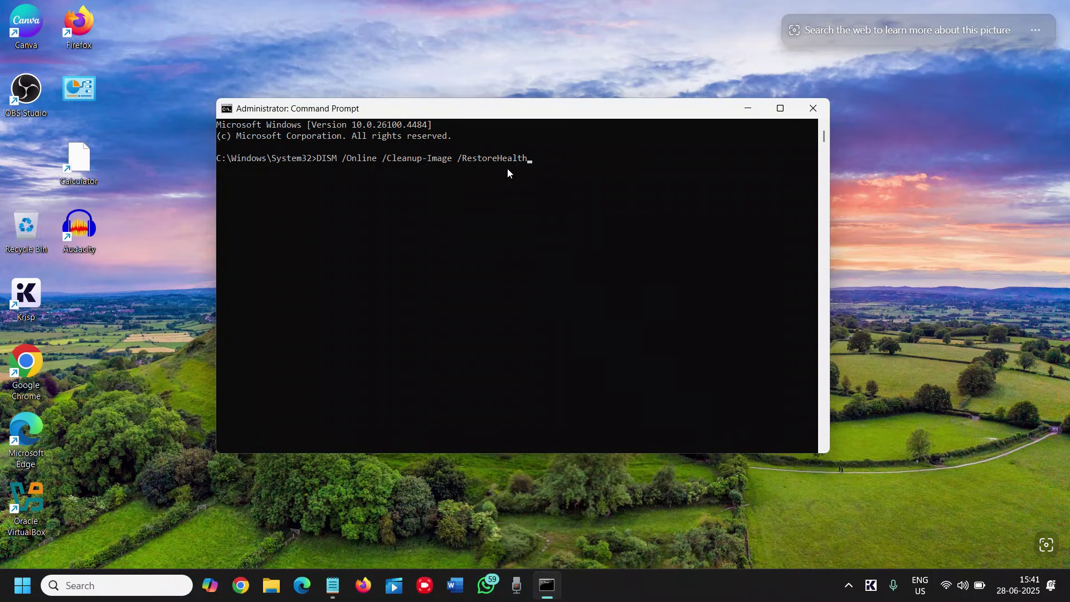
- Run the DISM RestoreHealth repair and select SFC /scannow in the notes for later
key(Return)
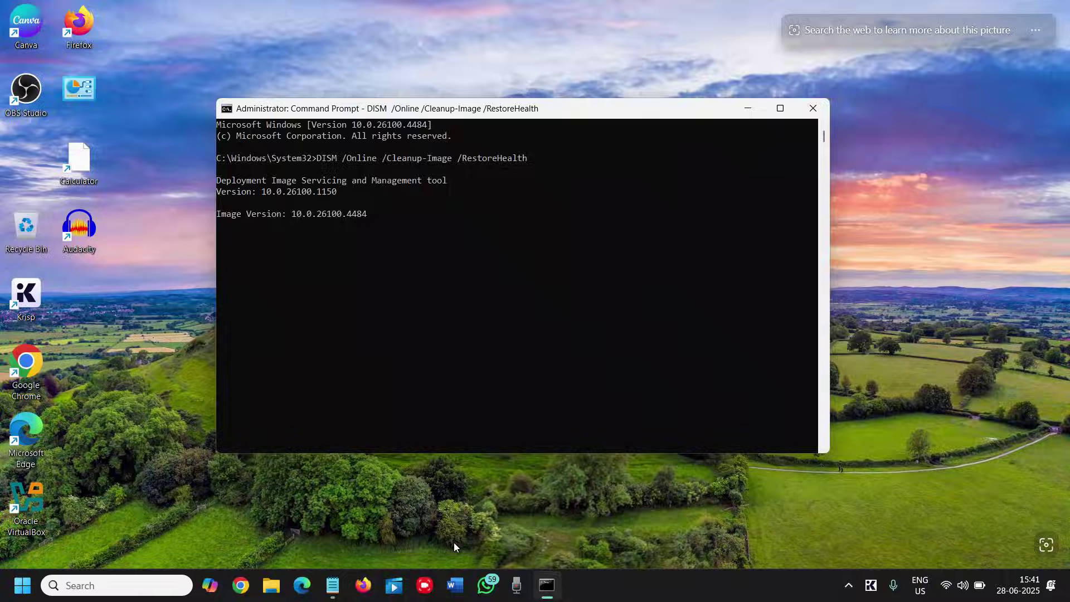
click(332, 585)
click(121, 136)
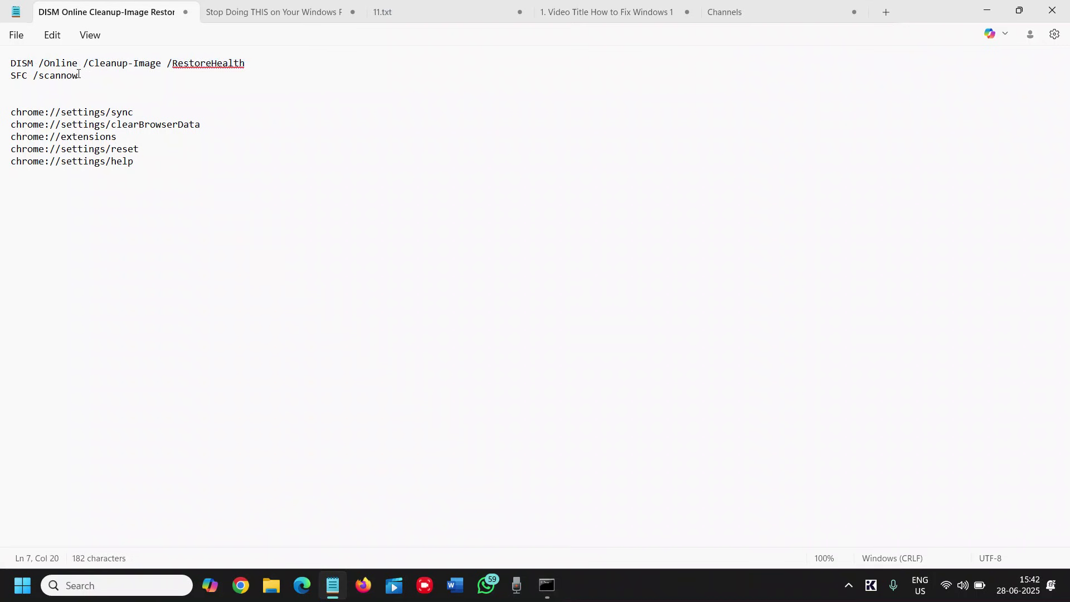
drag(80, 76, 8, 75)
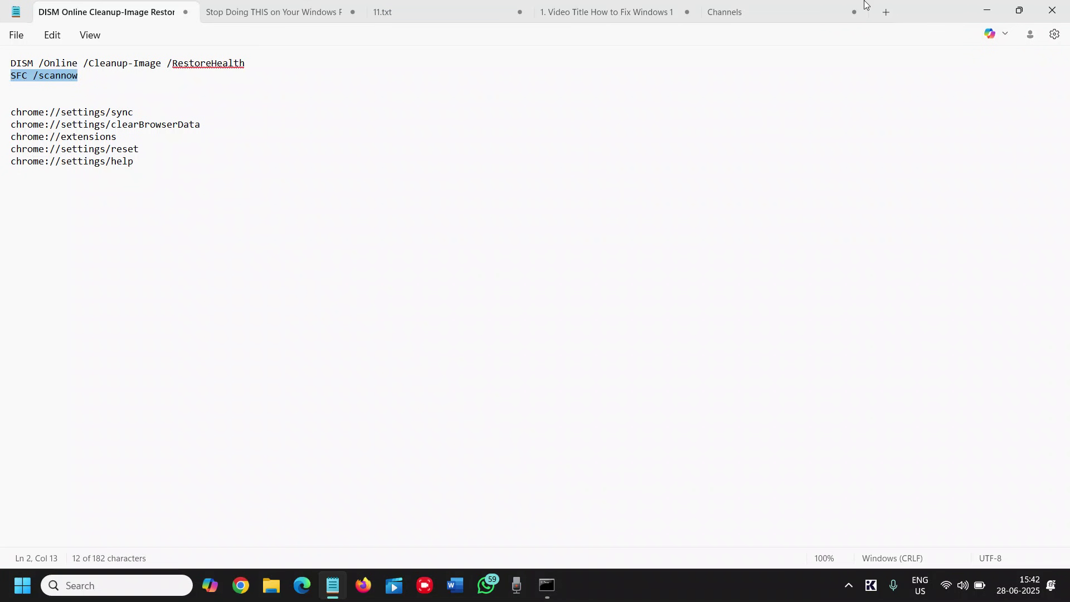
click(989, 10)
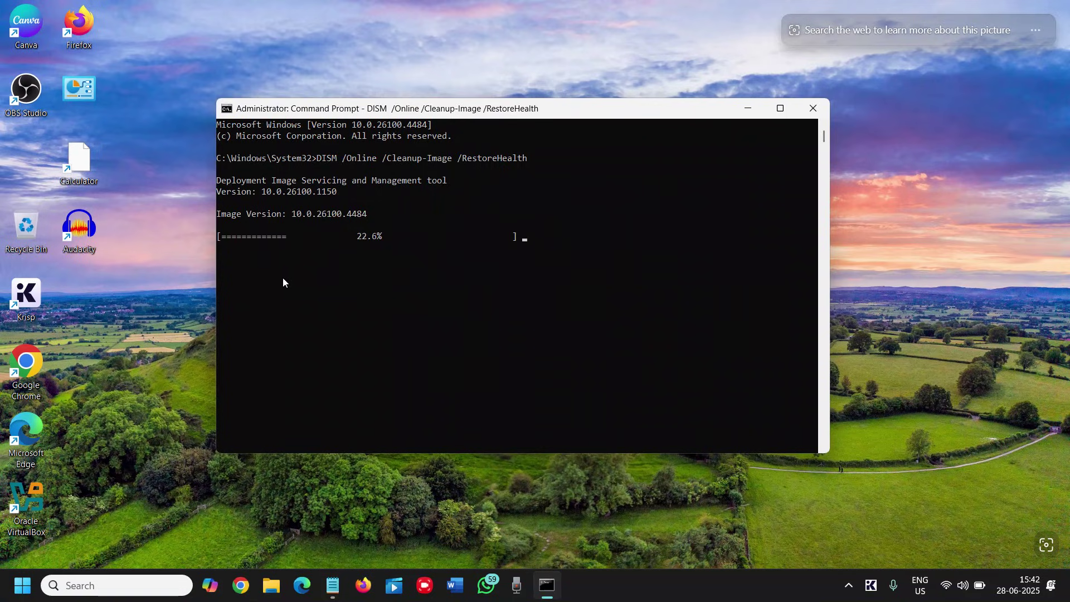
- Return to the notes and reselect the SFC /scannow command while DISM runs
click(332, 586)
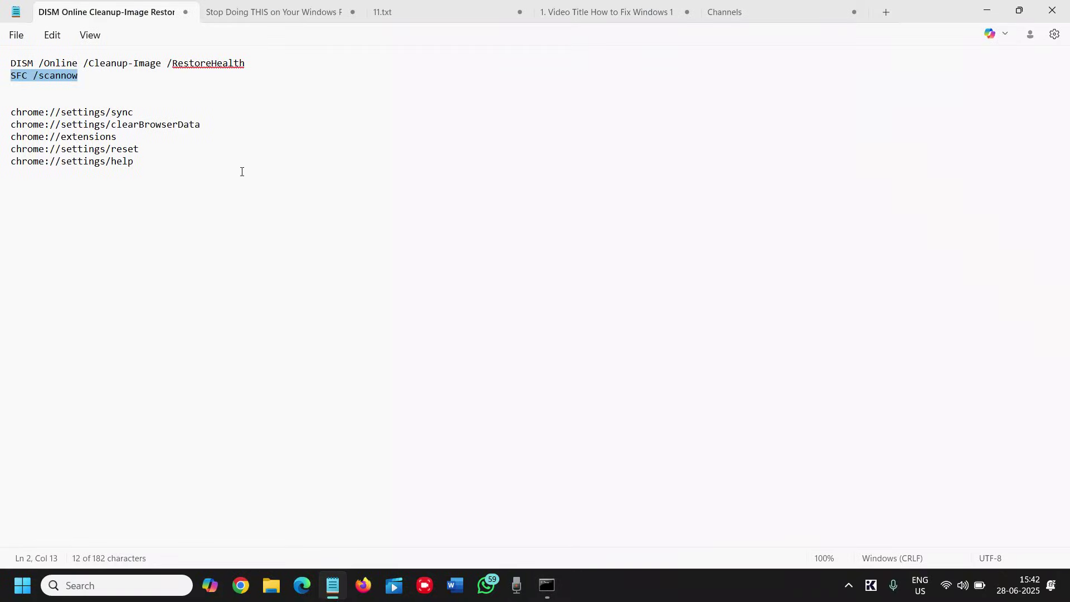
click(89, 84)
drag(84, 77, 56, 81)
key(Down)
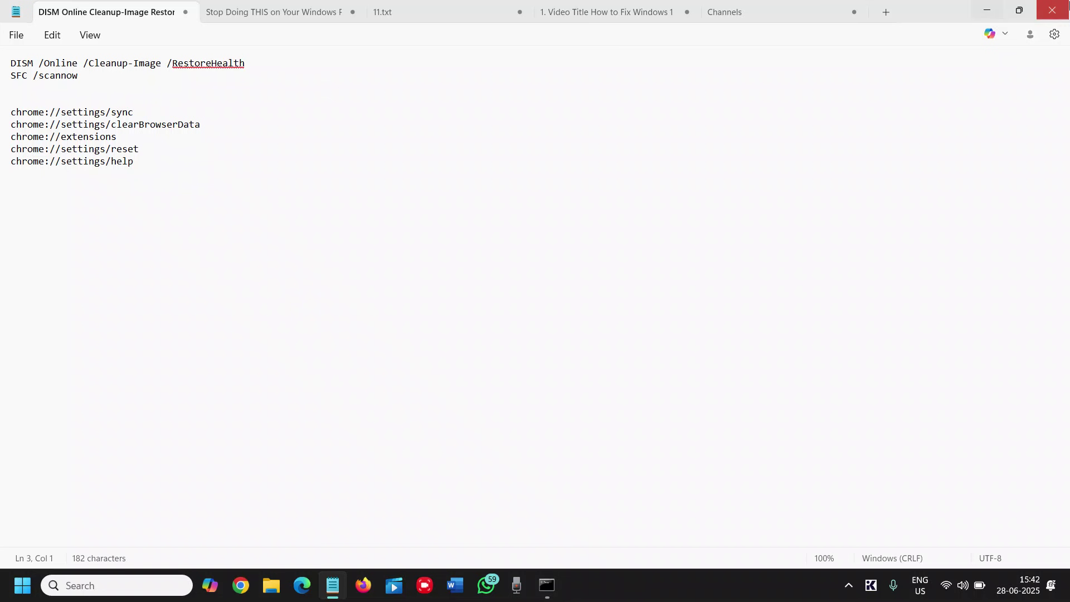
- Minimize Notepad and the Administrator Command Prompt, leaving the desktop visible while DISM runs
click(984, 10)
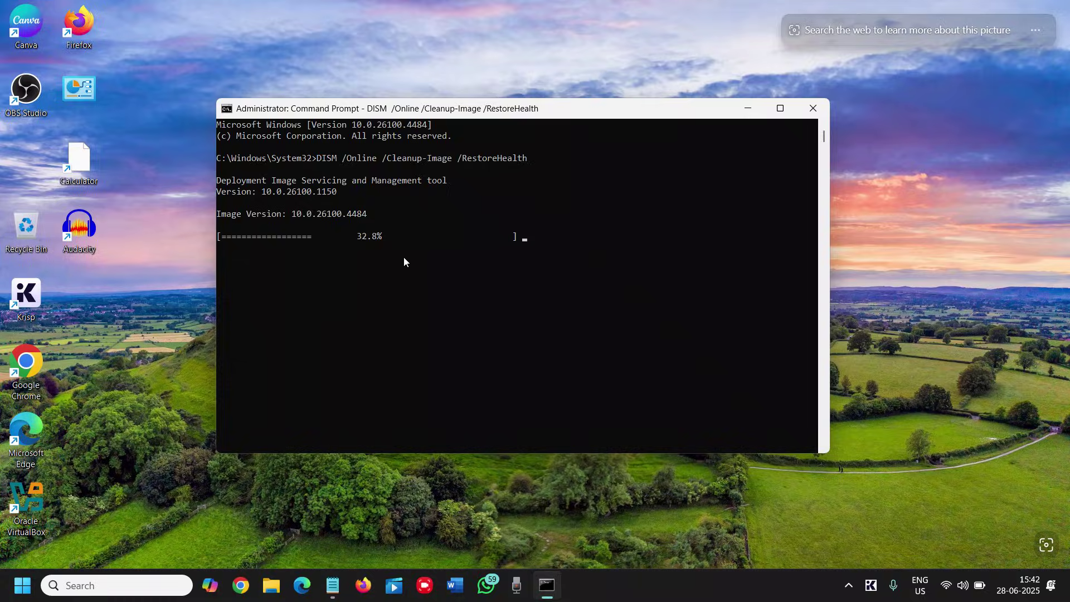
click(750, 112)
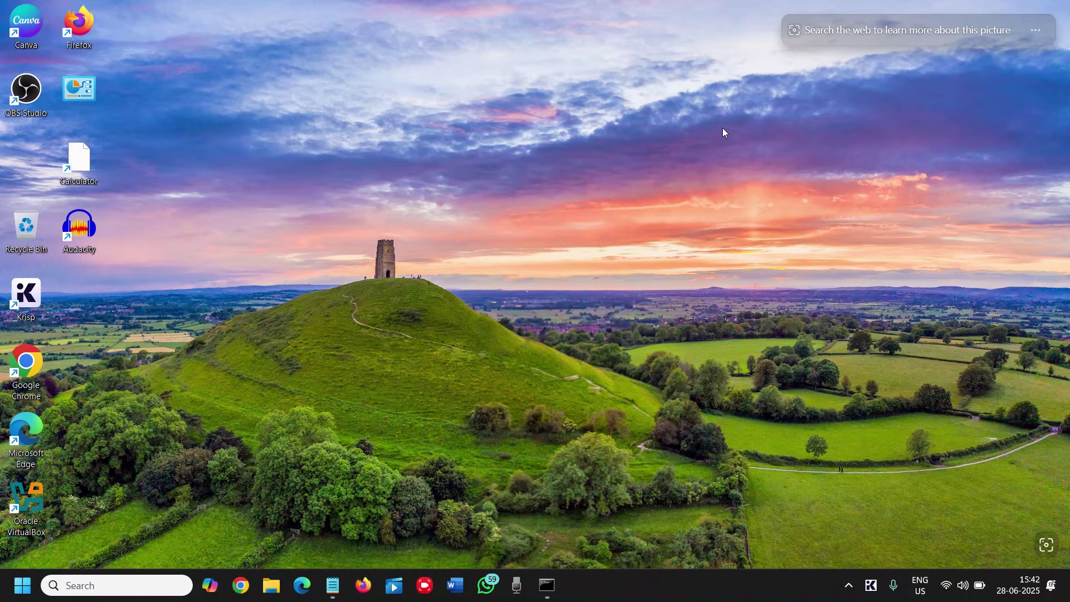